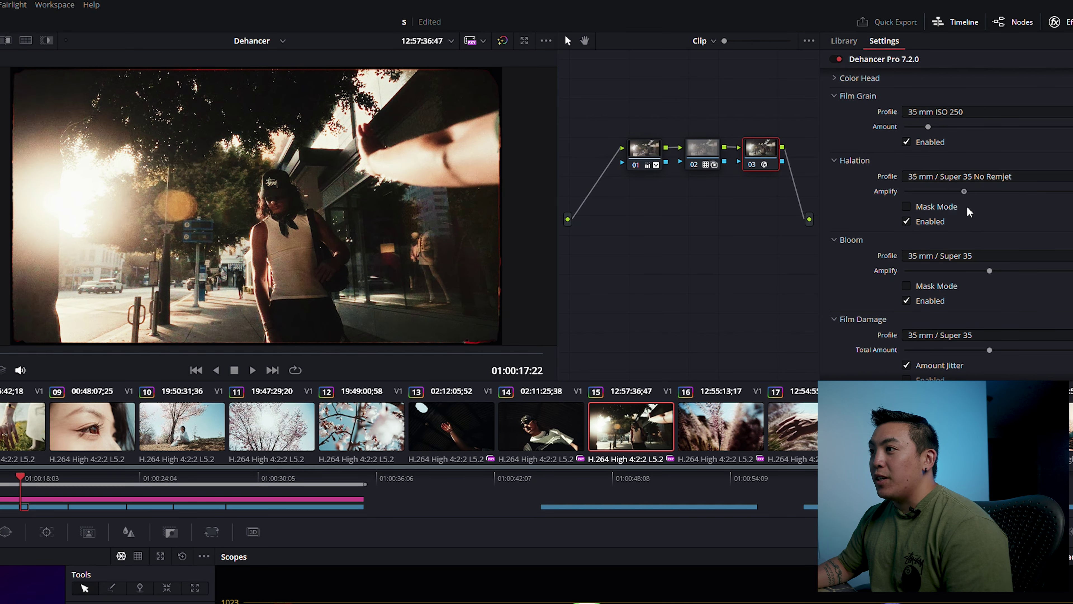
- Compare the street shot with Halation switched off and back on
left_click(908, 223)
left_click(908, 222)
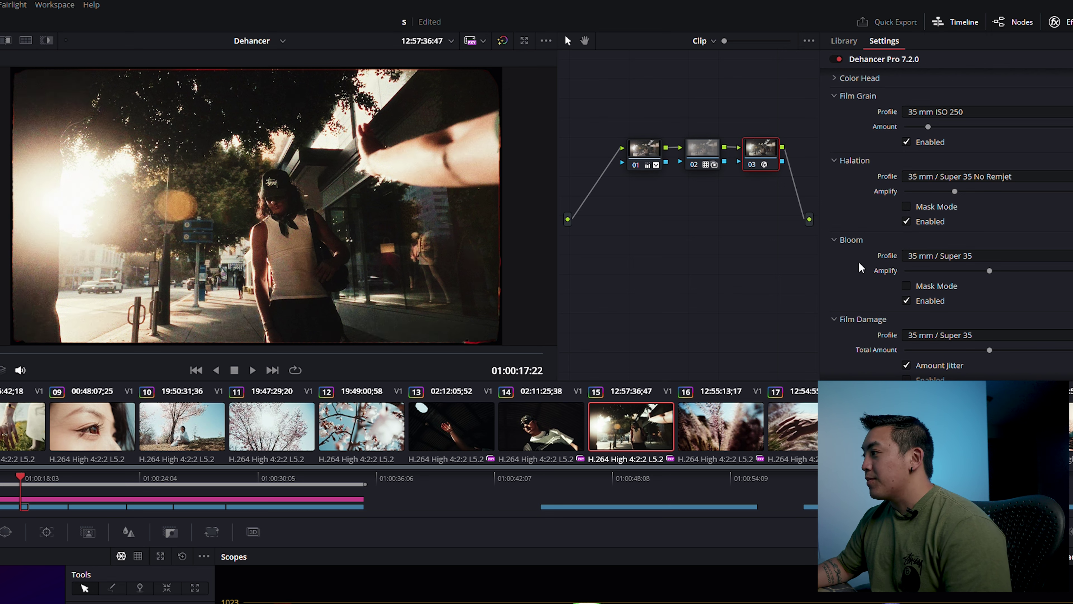
- Enable Film Damage with the 35 mm / Super 35 profile and raise its total amount slightly
scroll(860, 265, "down", 3)
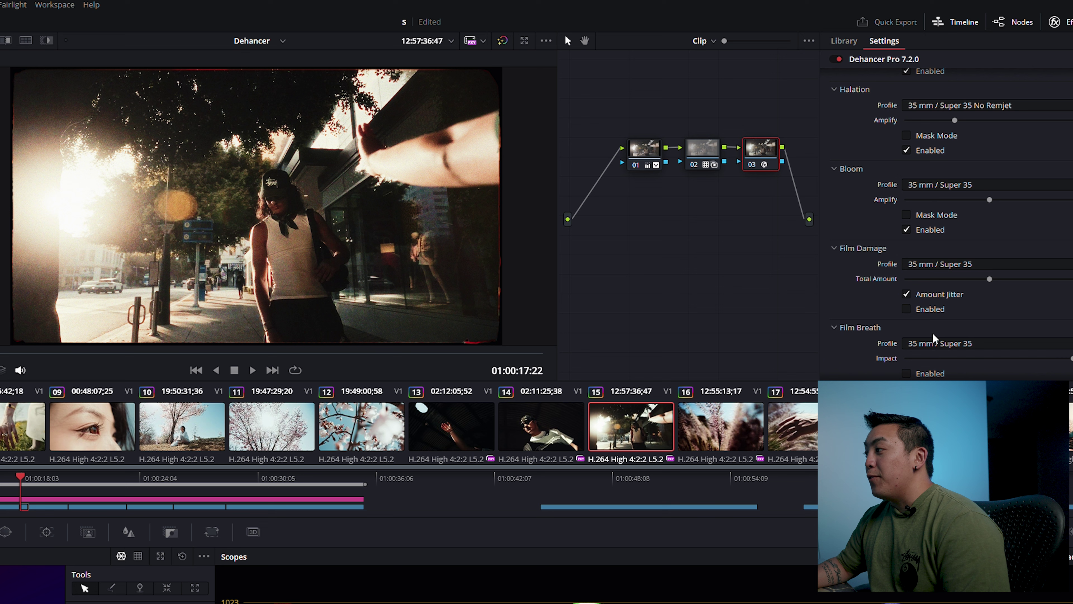
left_click(906, 309)
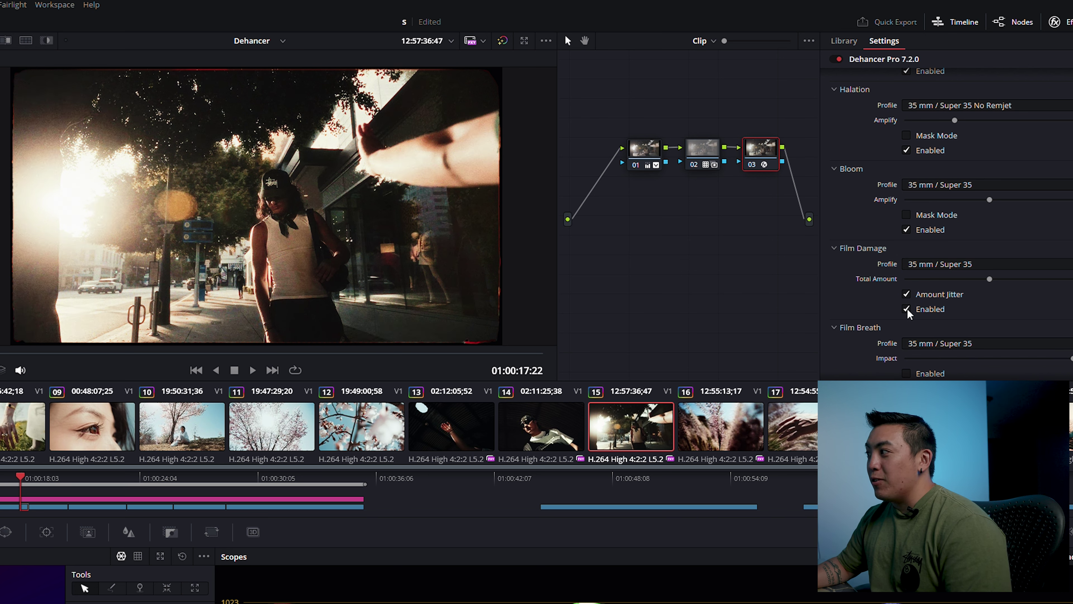
left_click_drag(1044, 280, 1003, 302)
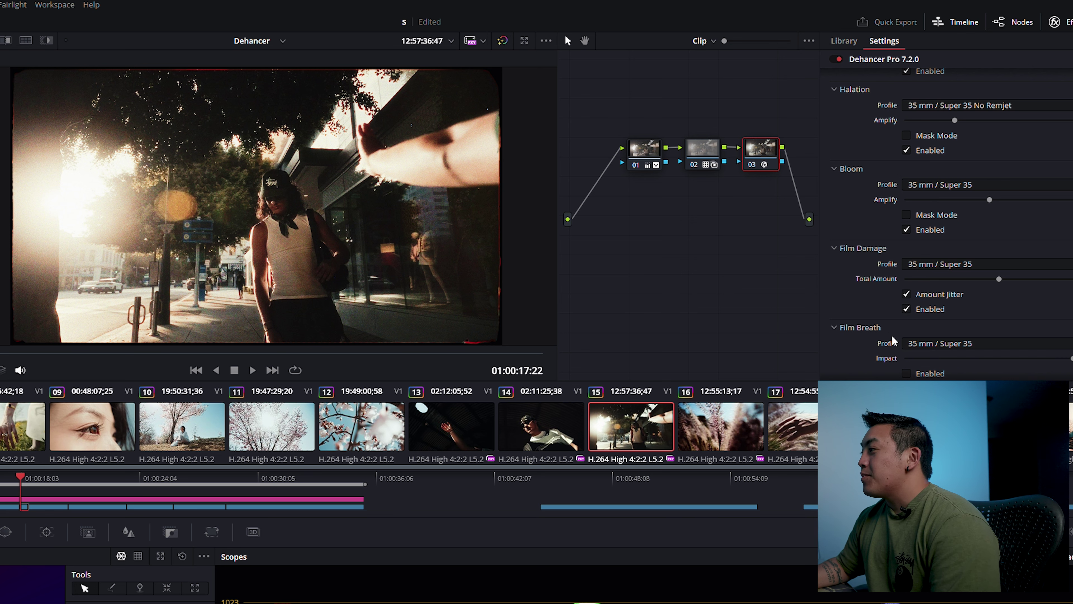
- Set the Film Breath profile to 65 mm / 70 mm and switch Film Breath off
scroll(891, 335, "down", 3)
scroll(886, 282, "down", 5)
scroll(893, 292, "down", 6)
scroll(895, 298, "up", 5)
scroll(895, 300, "up", 5)
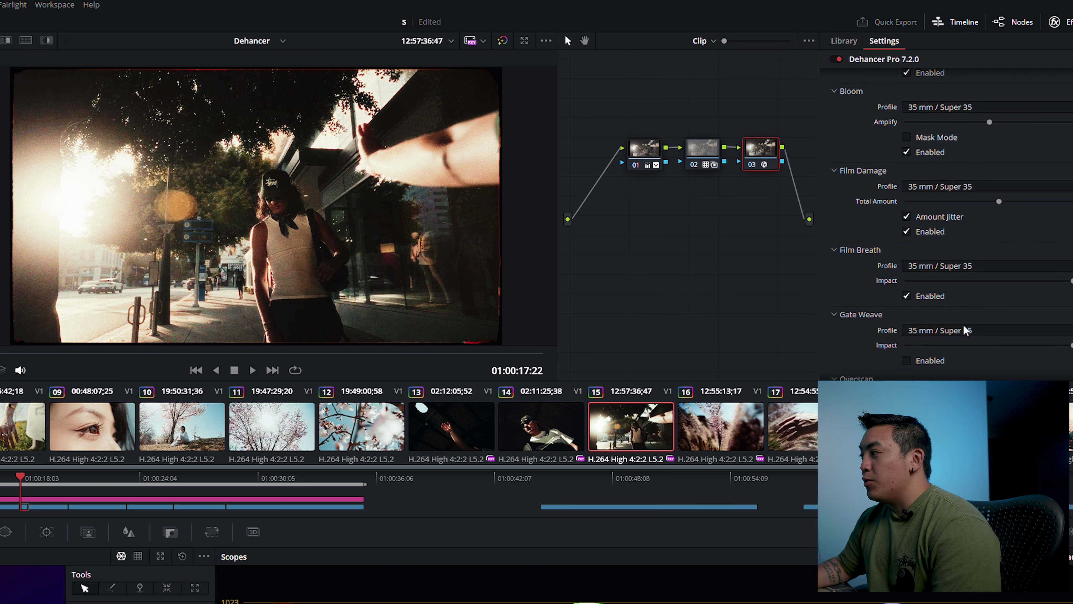
scroll(953, 266, "down", 1)
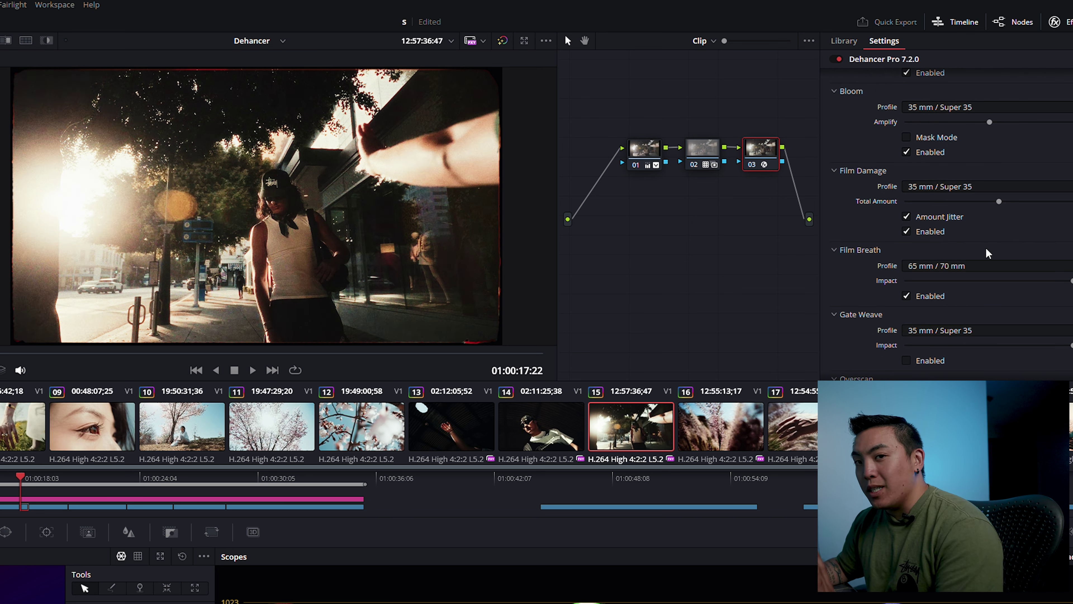
left_click(908, 296)
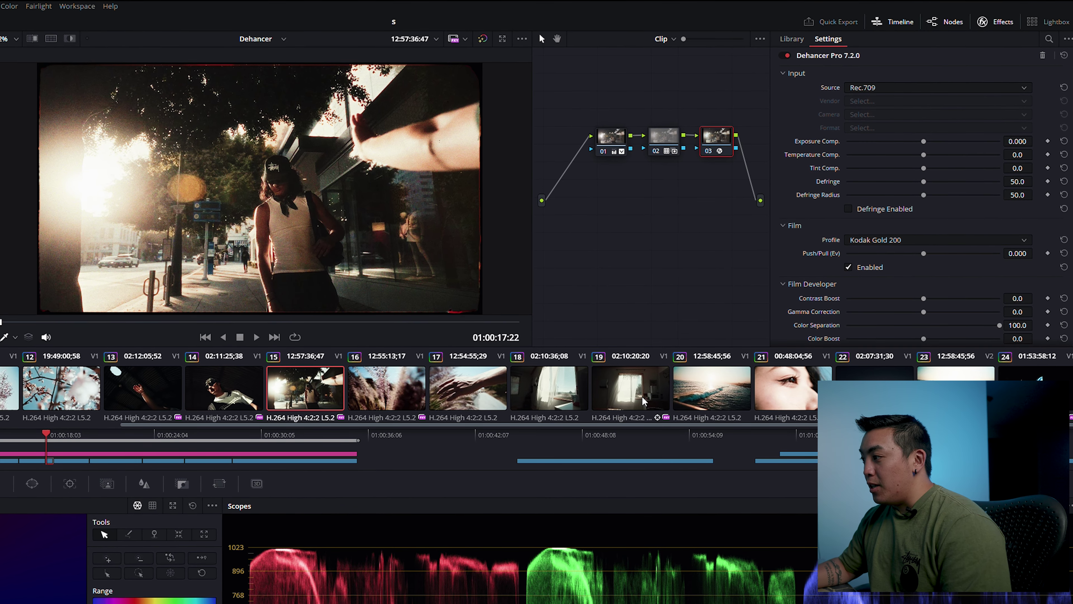
- Select the ocean wave clip (20), play it back, and return the playhead to 01:00:30:00
left_click(711, 388)
key("space")
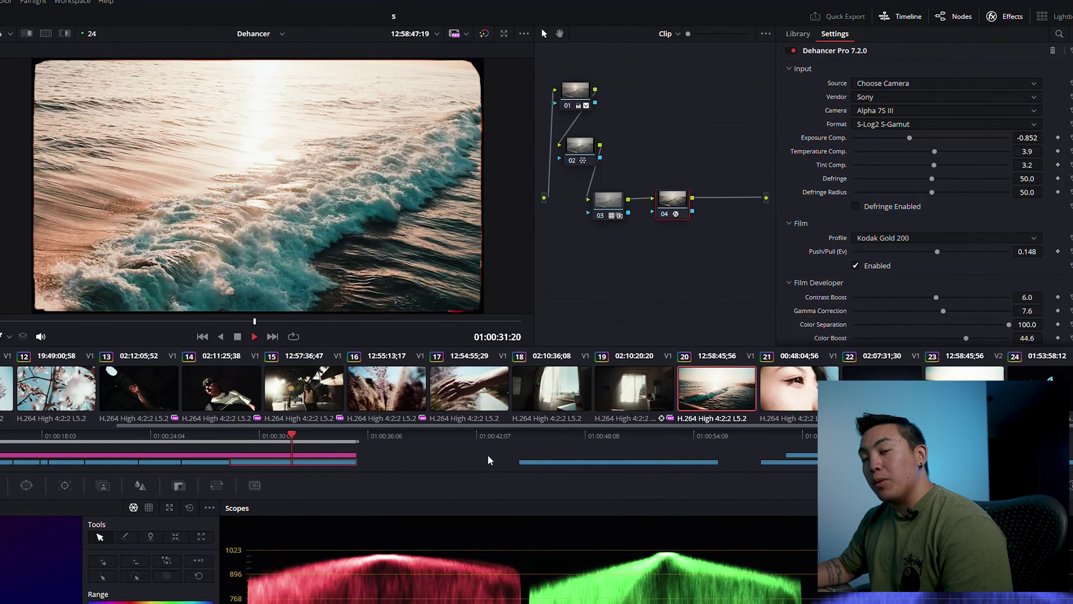
left_click(253, 436)
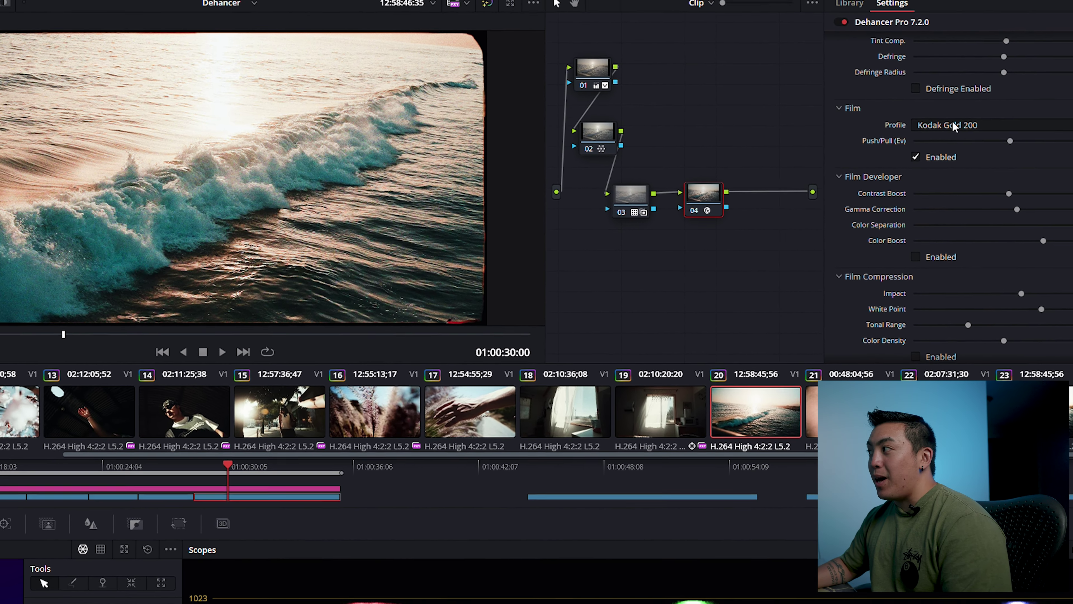
- Compare the wave clip with the Kodak Gold 200 film profile switched off and back on
left_click(915, 157)
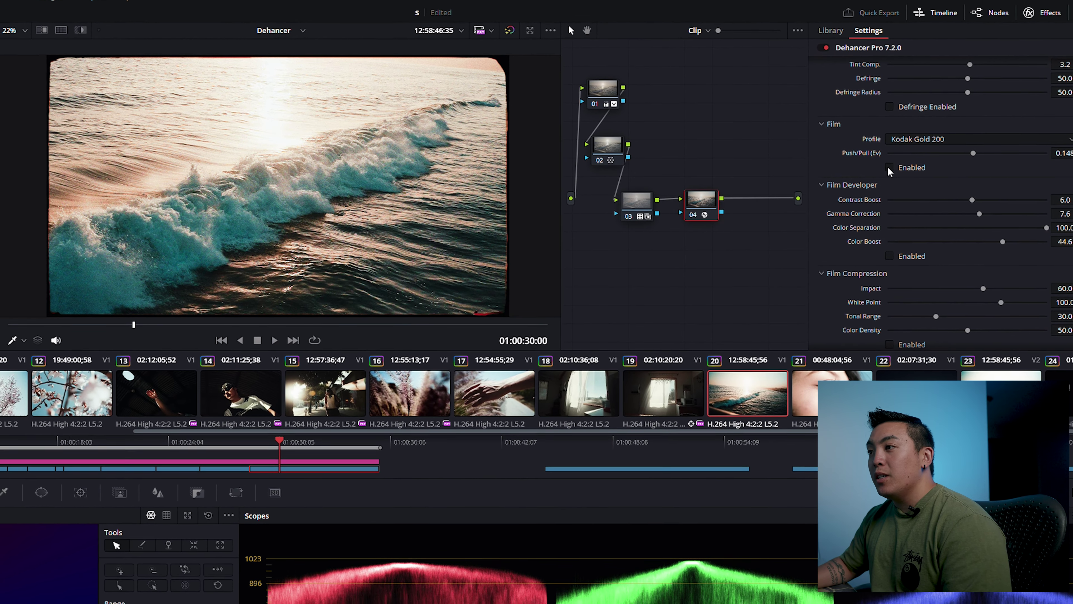
left_click(889, 169)
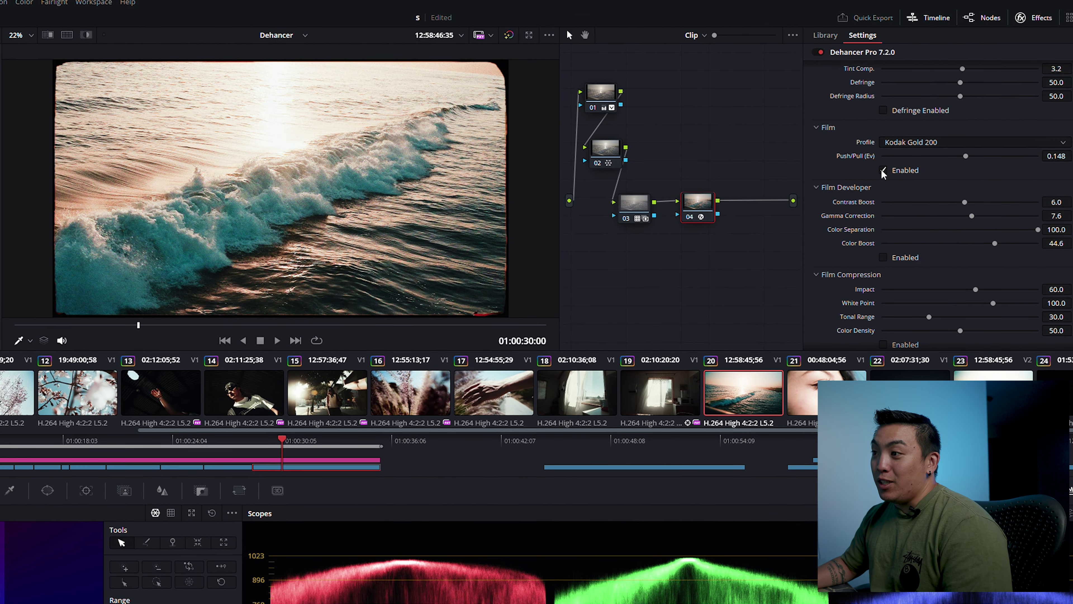
- Compare the wave clip with the 35 mm ISO 250 film grain off and on, and inspect the grain up close
scroll(879, 220, "down", 8)
scroll(875, 211, "down", 5)
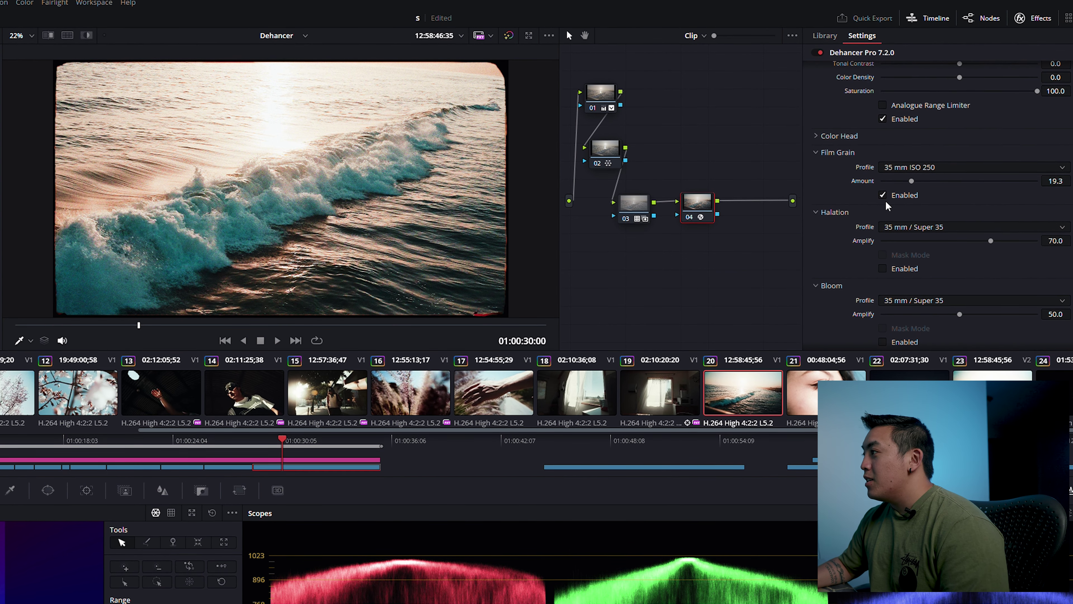
left_click(884, 195)
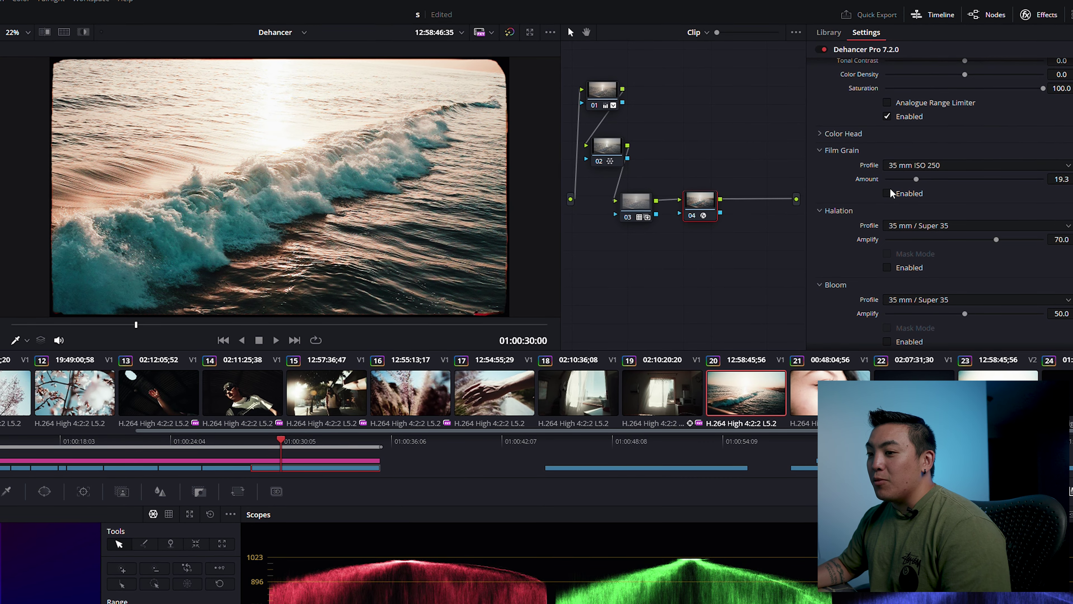
left_click(890, 191)
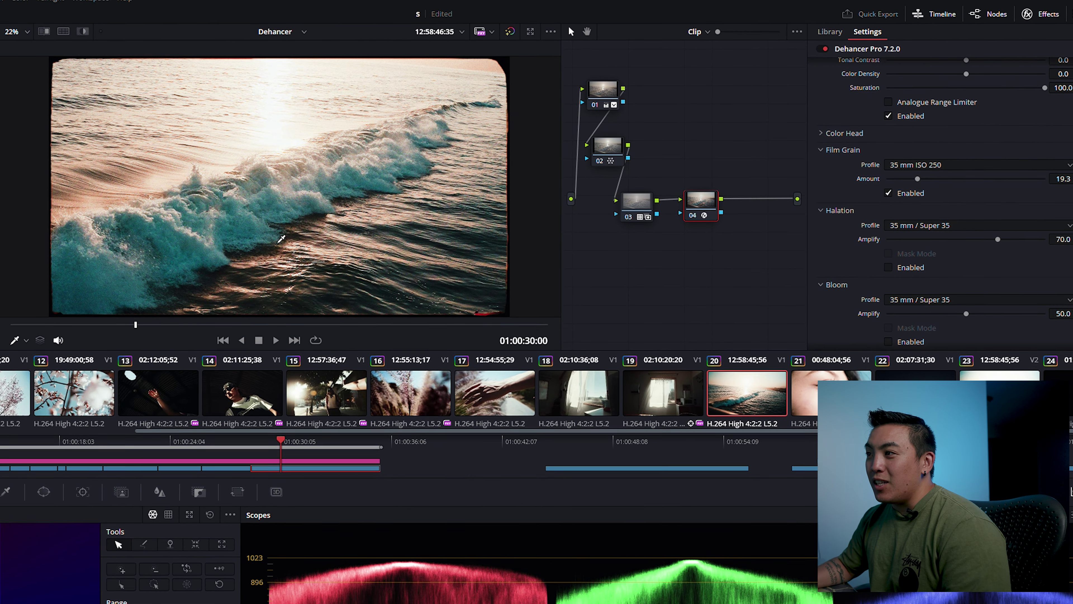
scroll(303, 237, "up", 4)
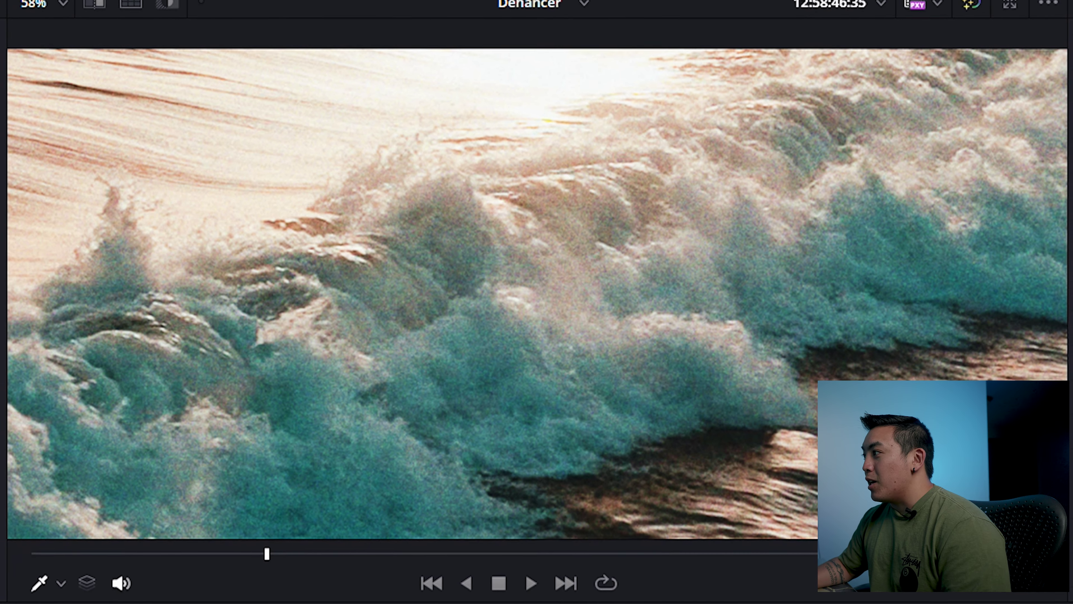
scroll(663, 364, "down", 4)
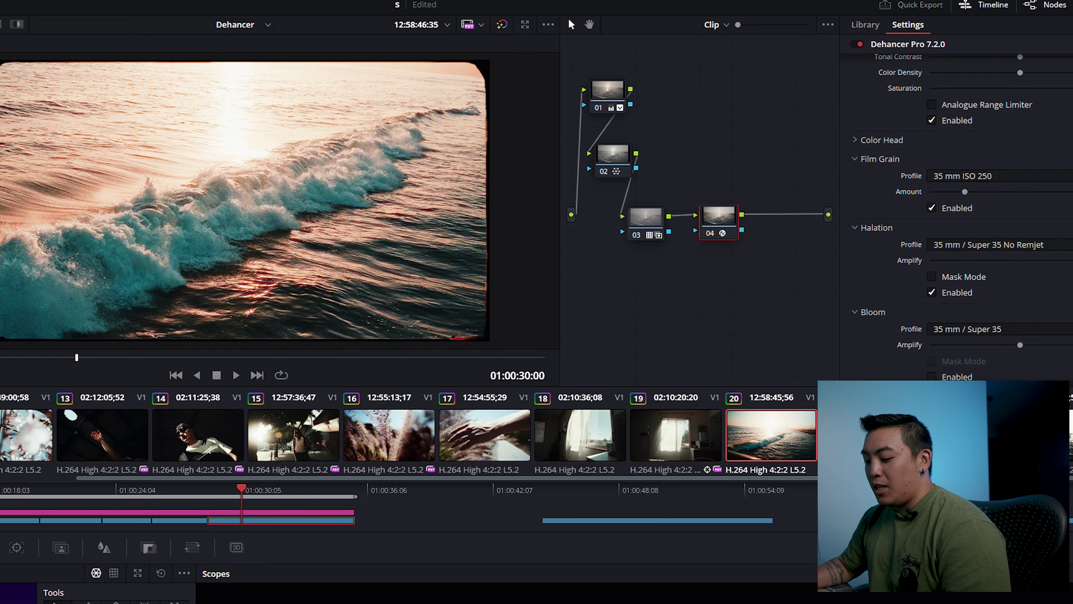
- Switch Halation off and enable Bloom with the 35 mm / Super 35 profile, leaving Amplify at its midpoint
scroll(933, 298, "down", 2)
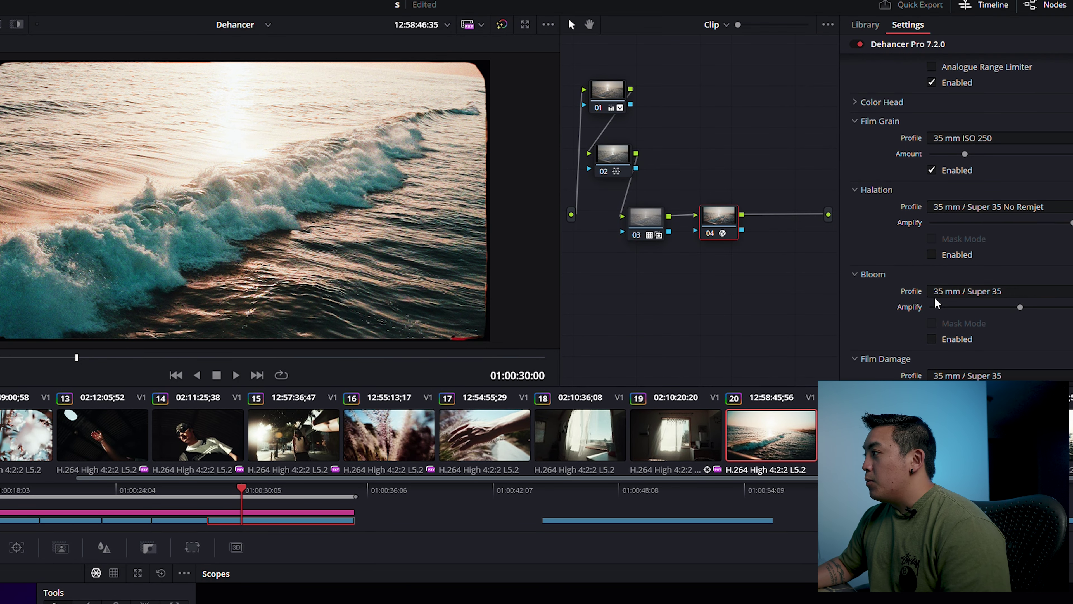
left_click(933, 339)
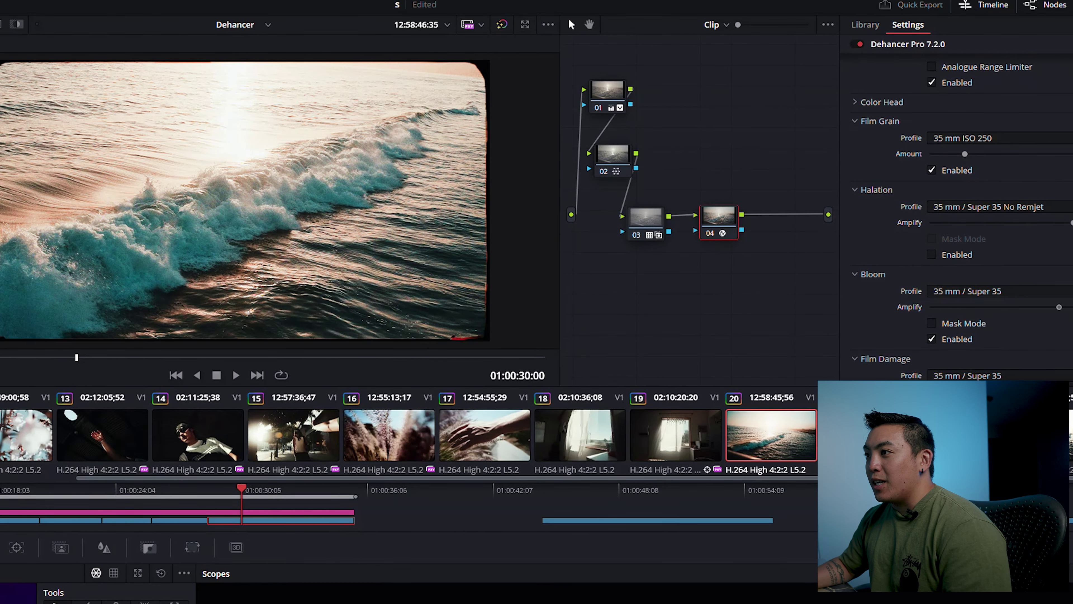
left_click_drag(1069, 307, 1020, 306)
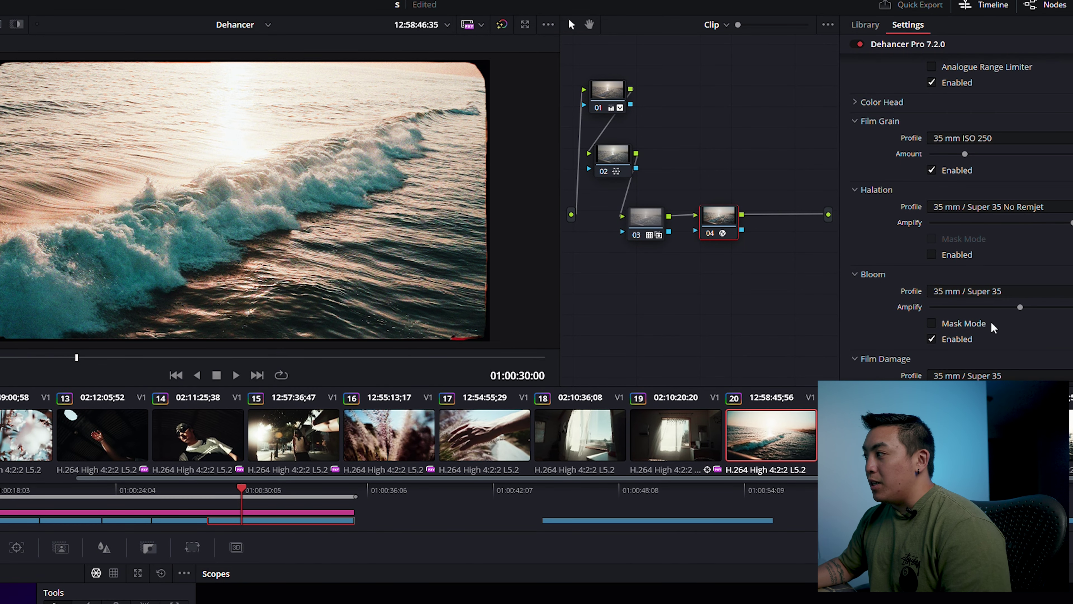
- Try Film Damage with the 35 mm / Super 35 profile on the wave clip and switch it off
scroll(882, 329, "down", 5)
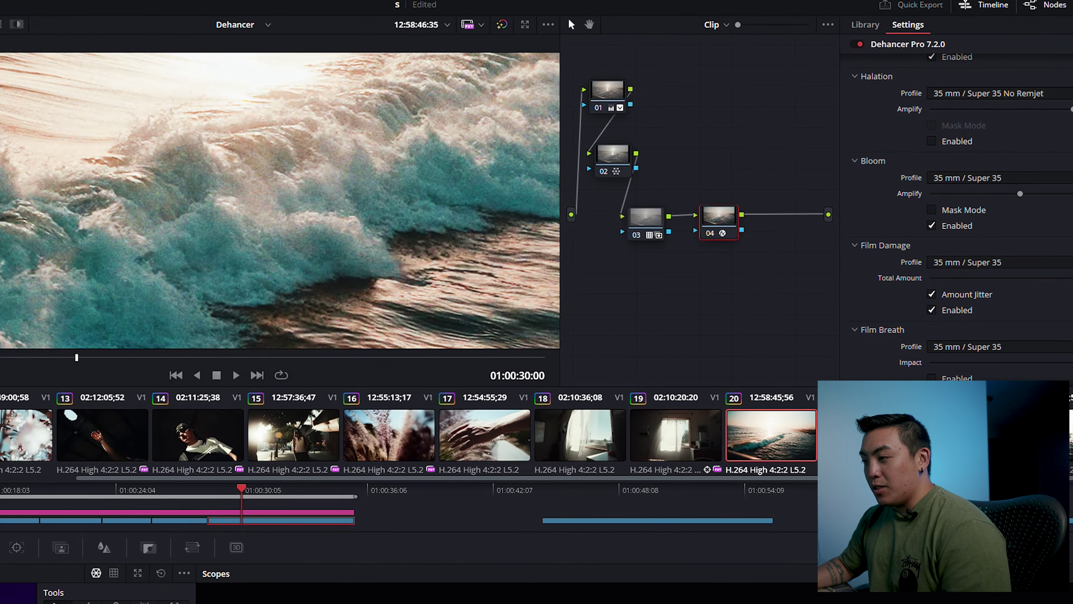
left_click(937, 312)
scroll(938, 313, "down", 3)
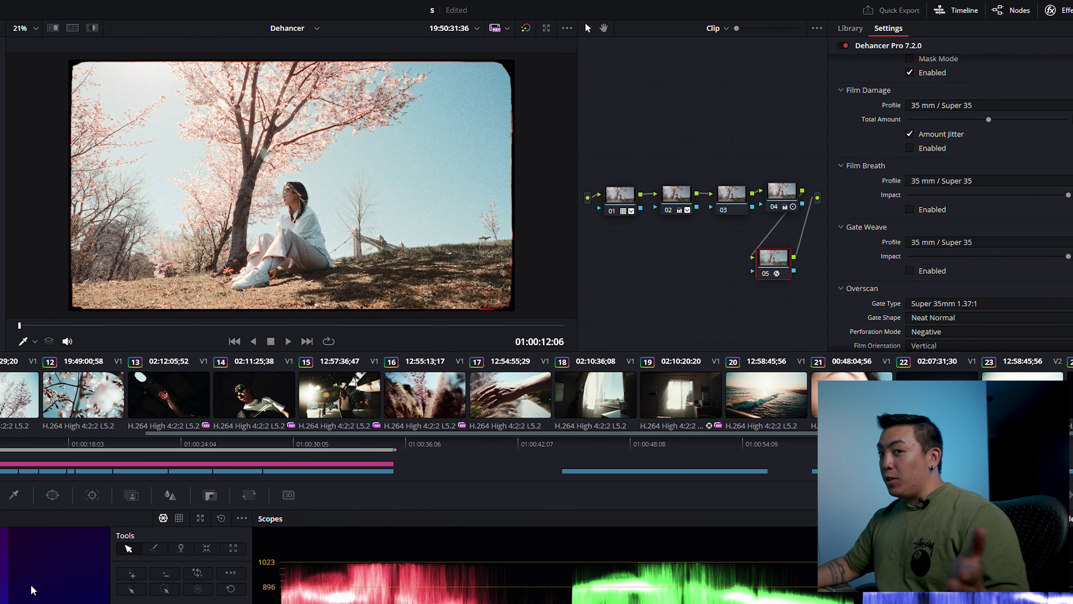
- Toggle Film Compression on the cherry blossom clip to compare its effect on the highlights, leaving it enabled
scroll(874, 190, "up", 6)
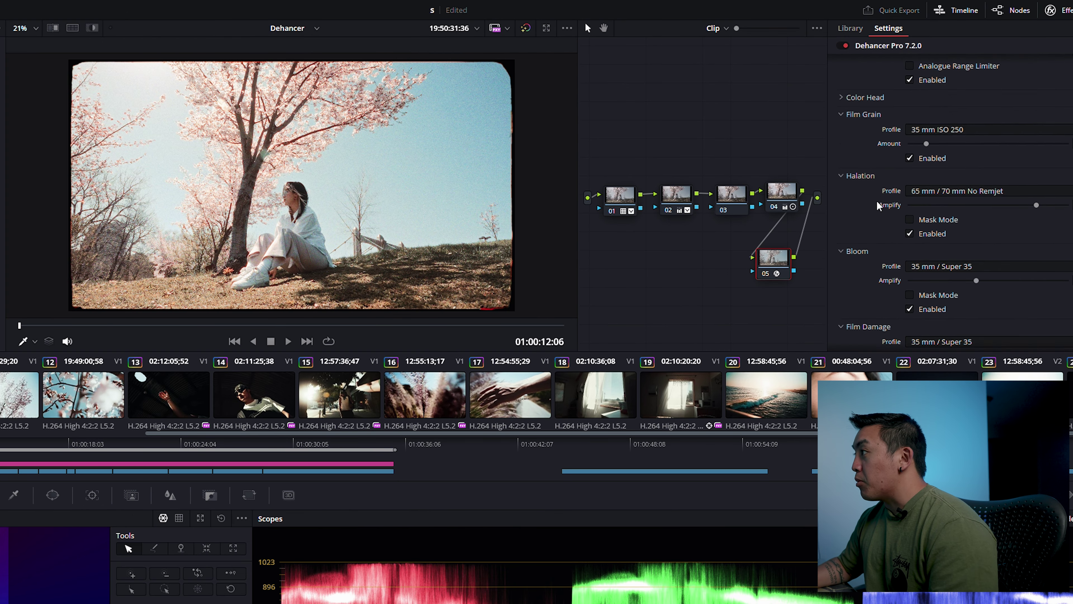
scroll(875, 206, "down", 6)
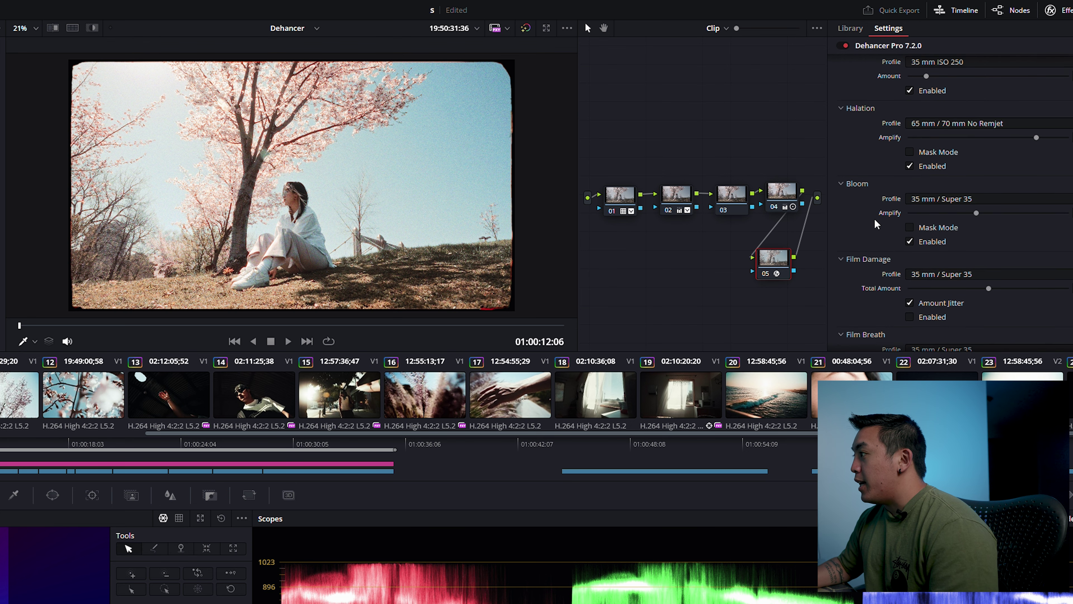
scroll(873, 222, "down", 7)
scroll(874, 214, "up", 5)
scroll(878, 194, "up", 10)
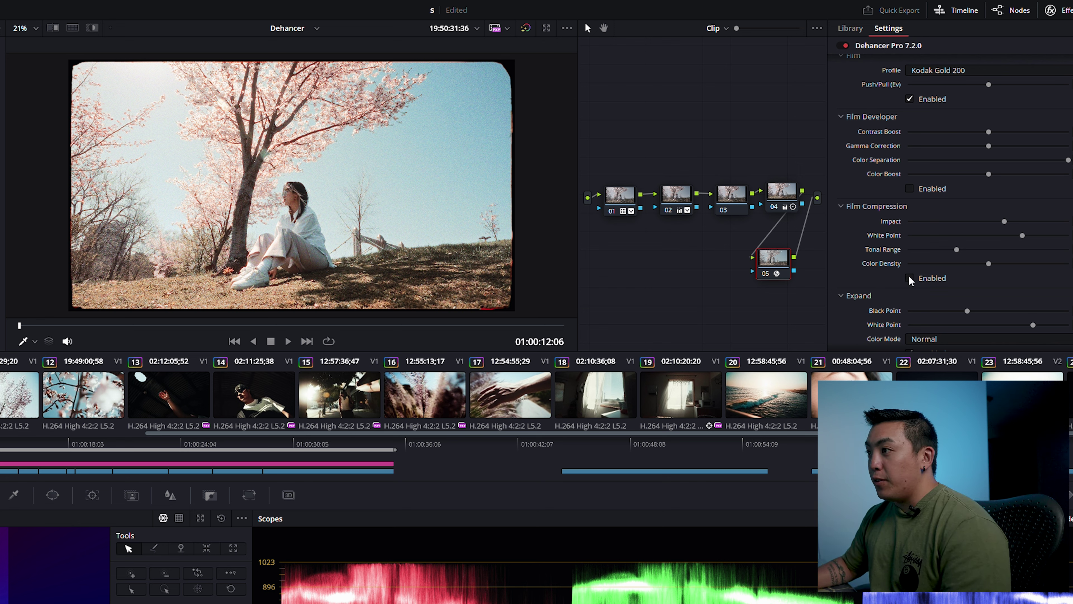
left_click(910, 279)
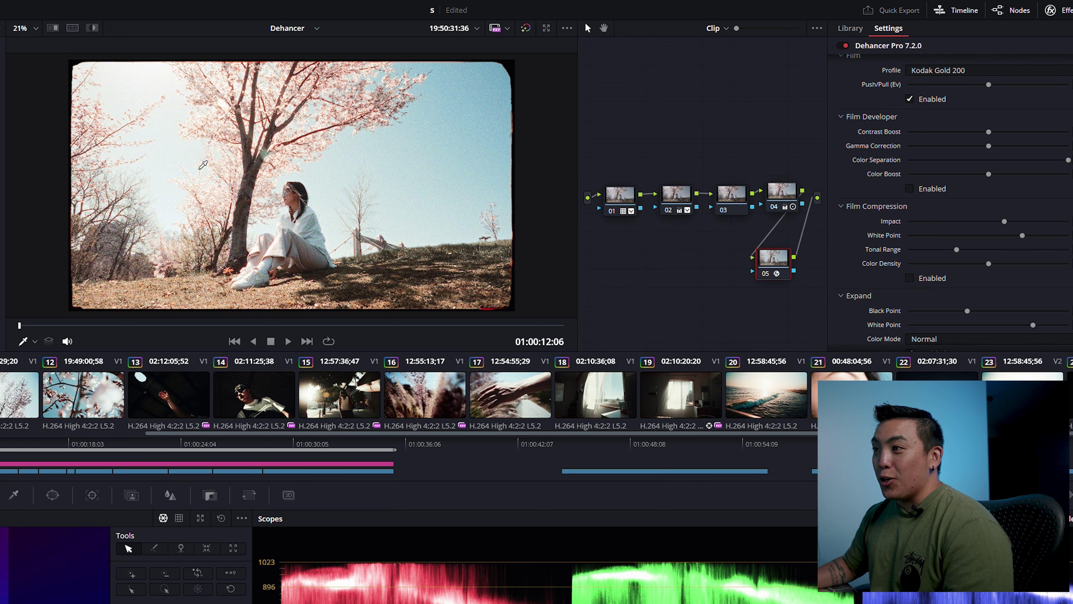
left_click(911, 279)
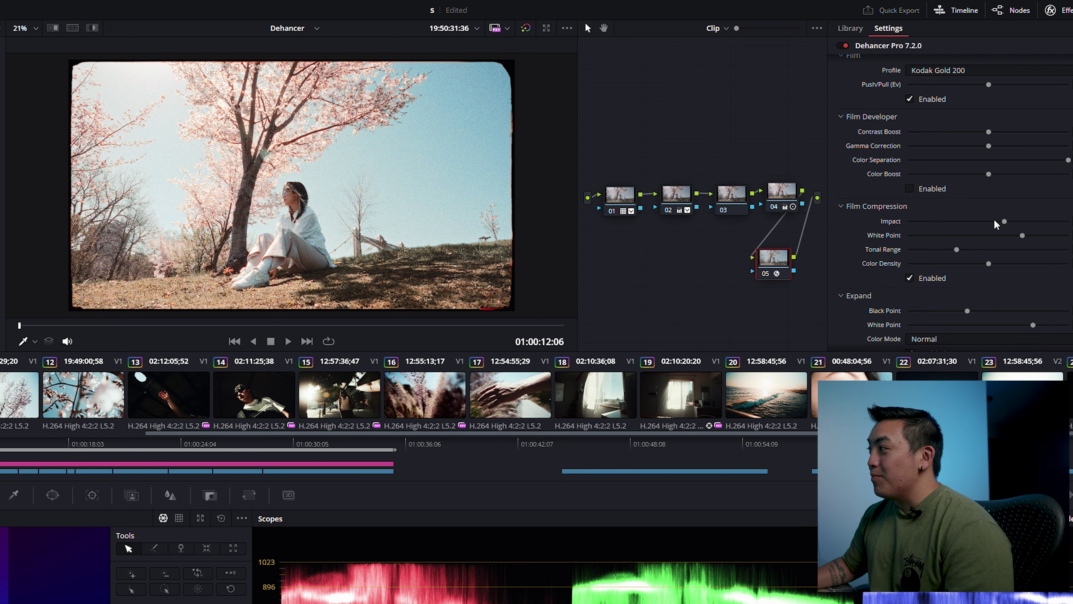
- Try a lower Film Compression impact, restore the impact, and switch Film Compression off
left_click_drag(977, 221, 993, 222)
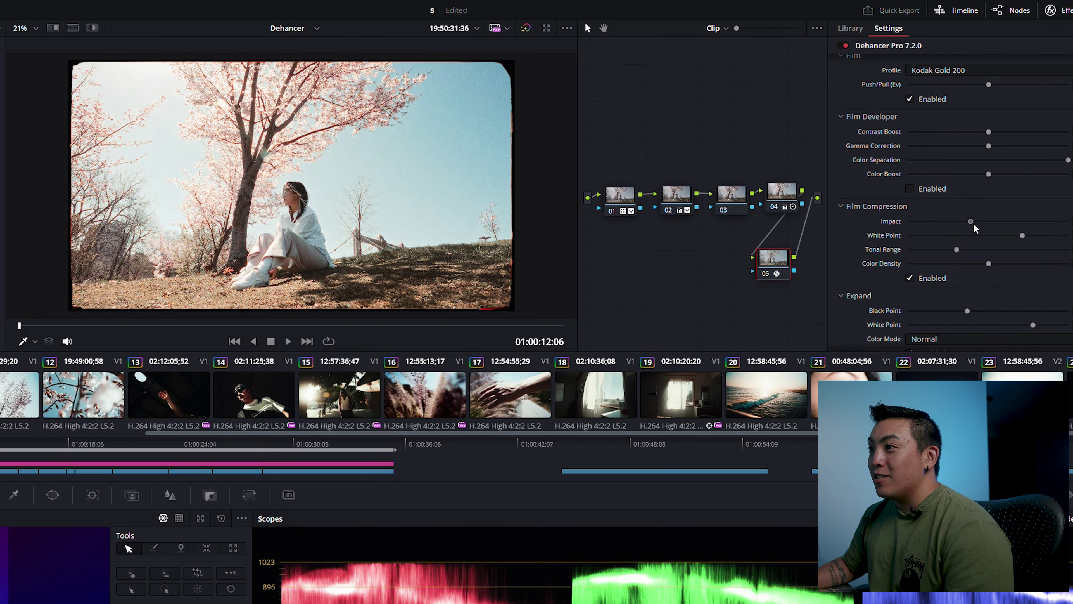
left_click_drag(996, 221, 1002, 221)
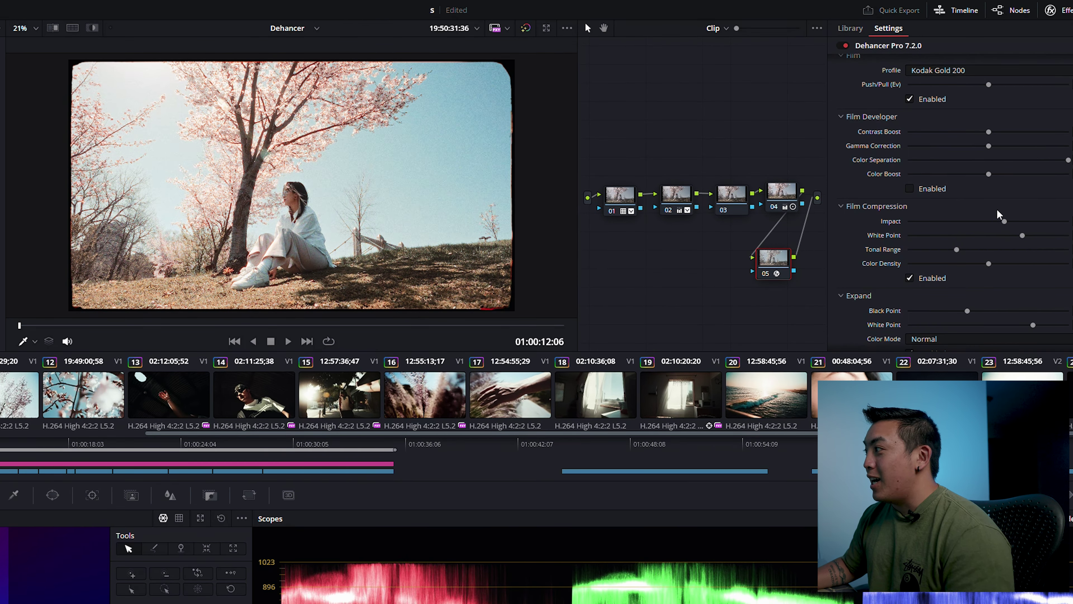
left_click(909, 278)
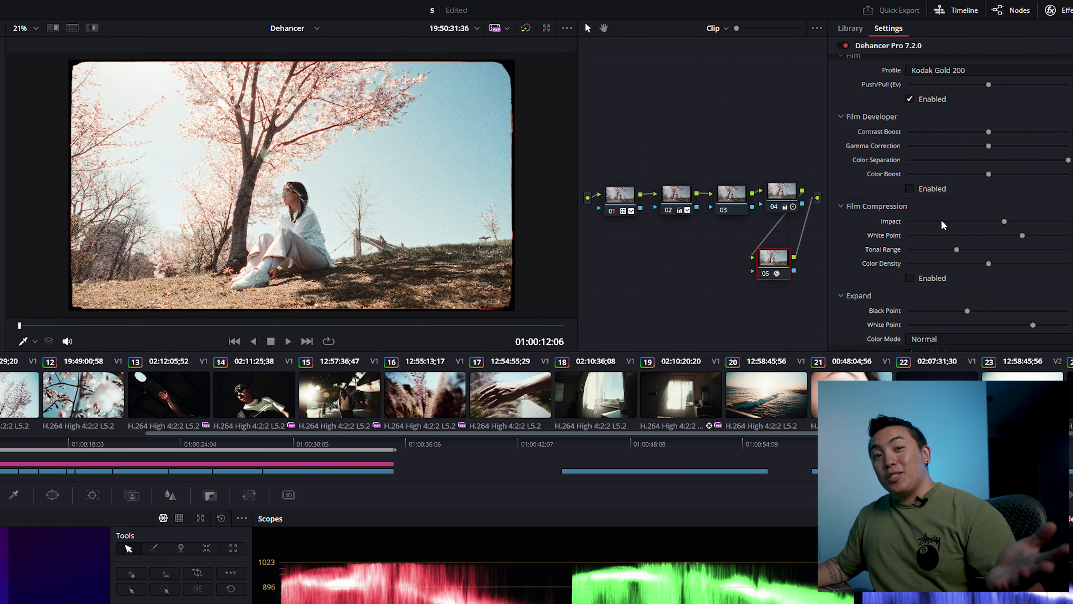